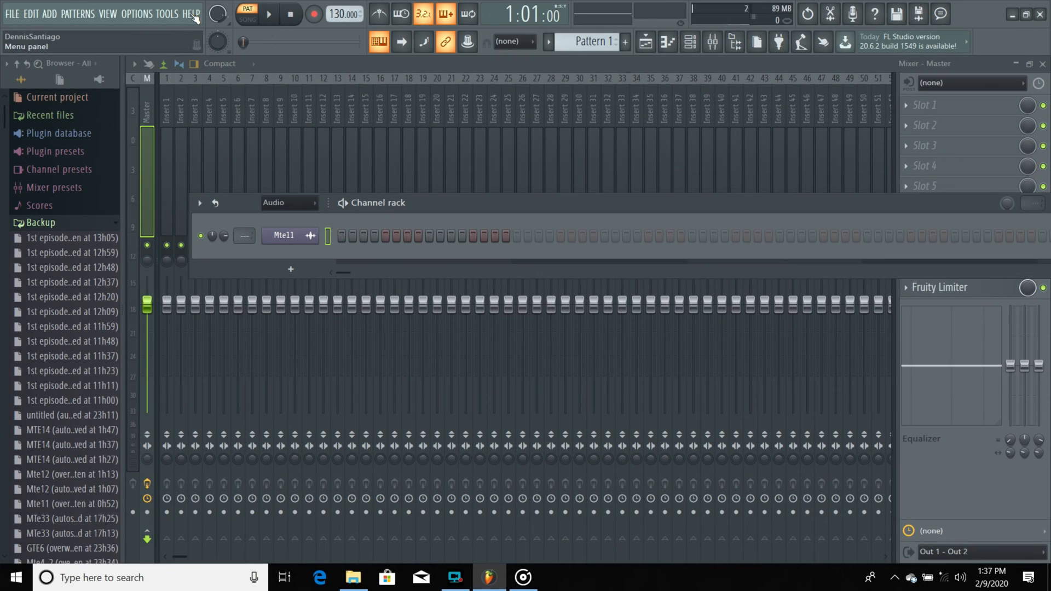
Open the About page of the settings to view the version and unlock fields, and close it without entering credentials
click(191, 14)
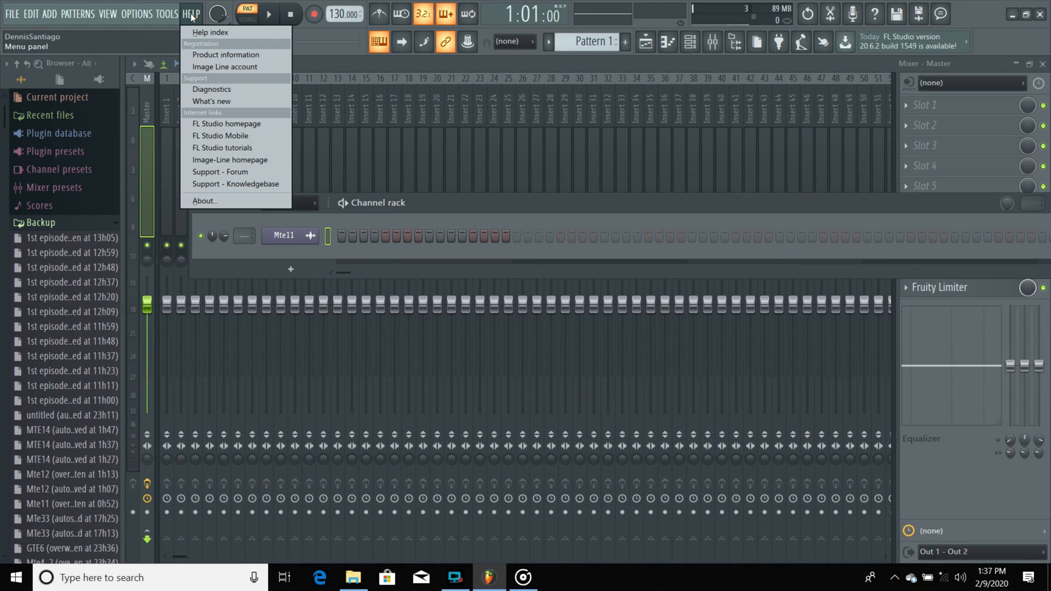
click(218, 200)
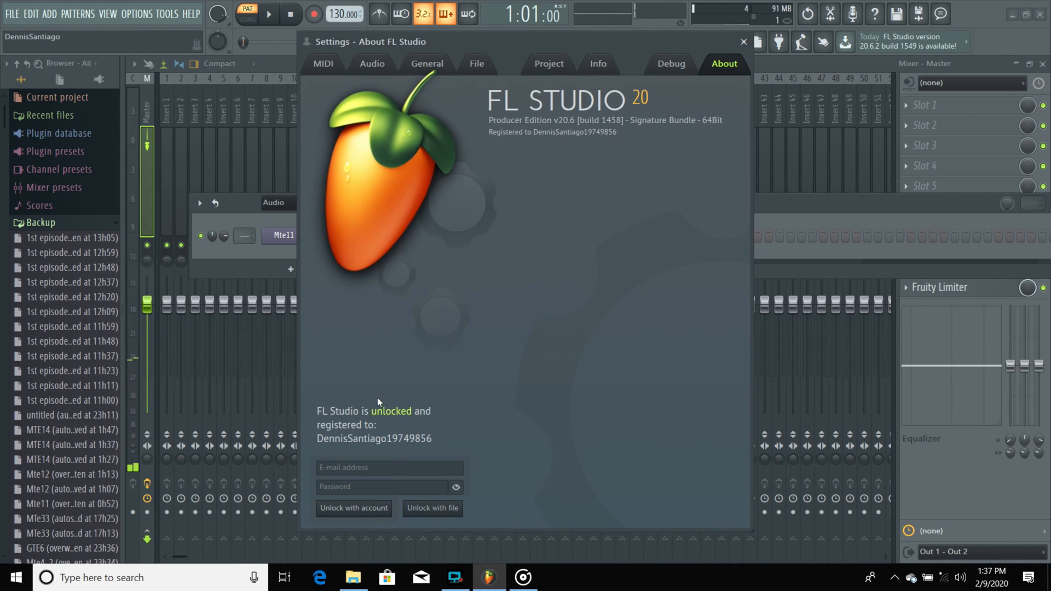
click(394, 472)
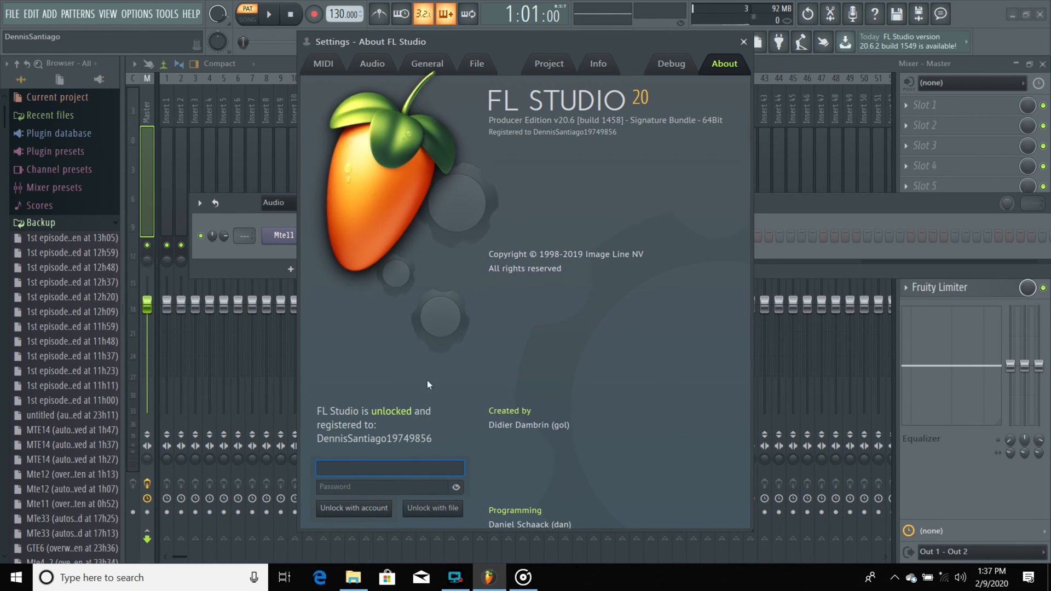
click(743, 42)
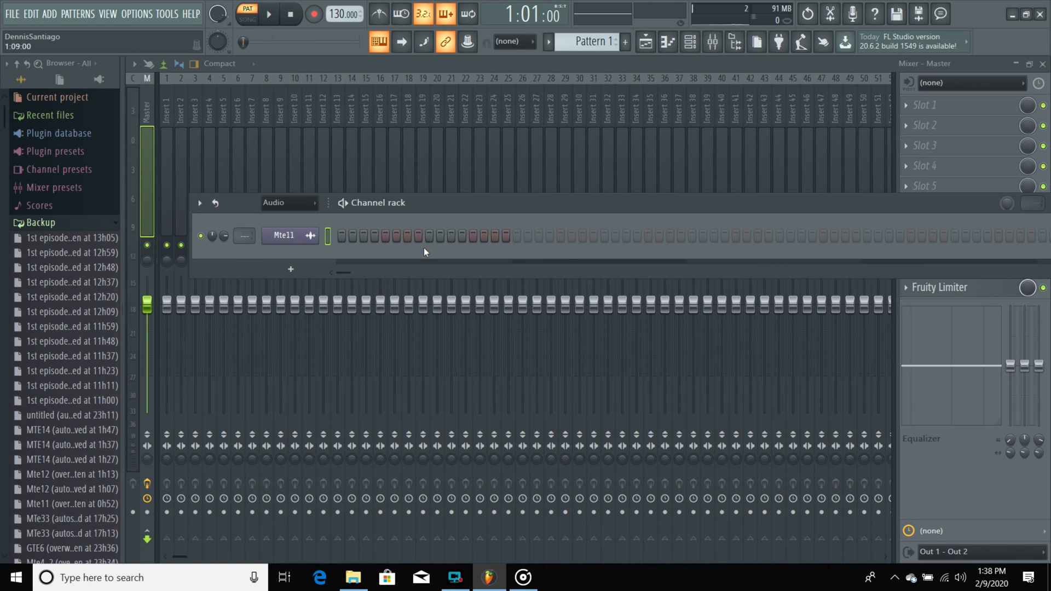
Switch playback from pattern mode to song mode and show the playlist
click(246, 20)
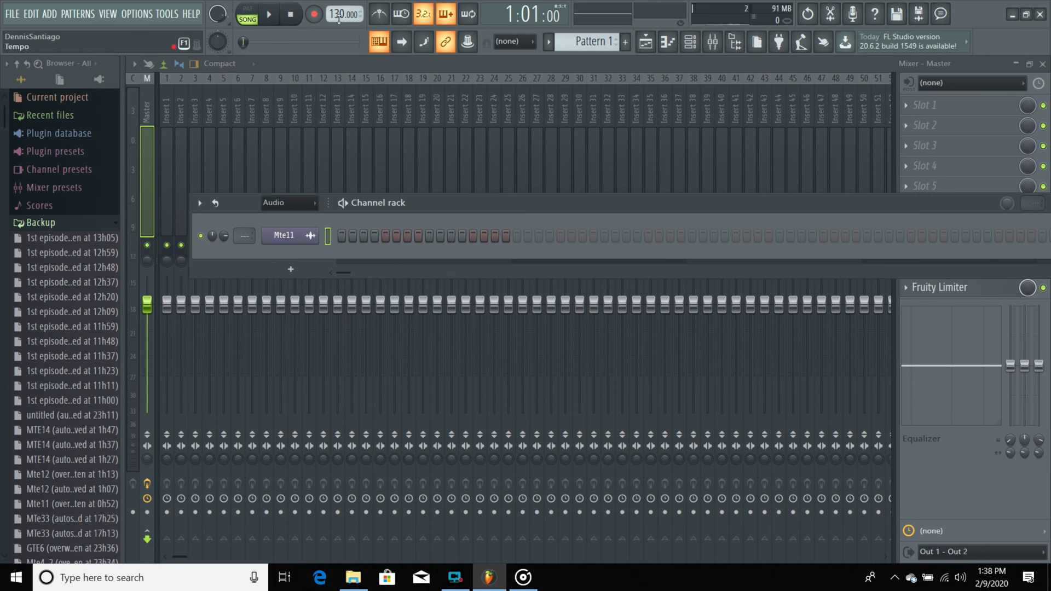
click(646, 44)
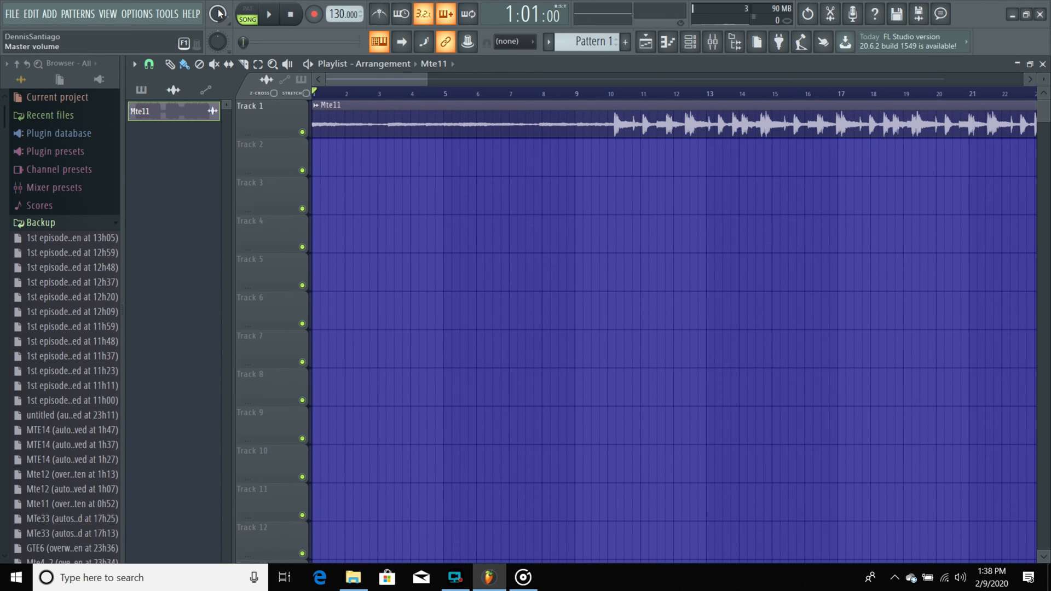
Try out the master volume and master pitch by turning each one down and back up
drag(218, 14, 218, 27)
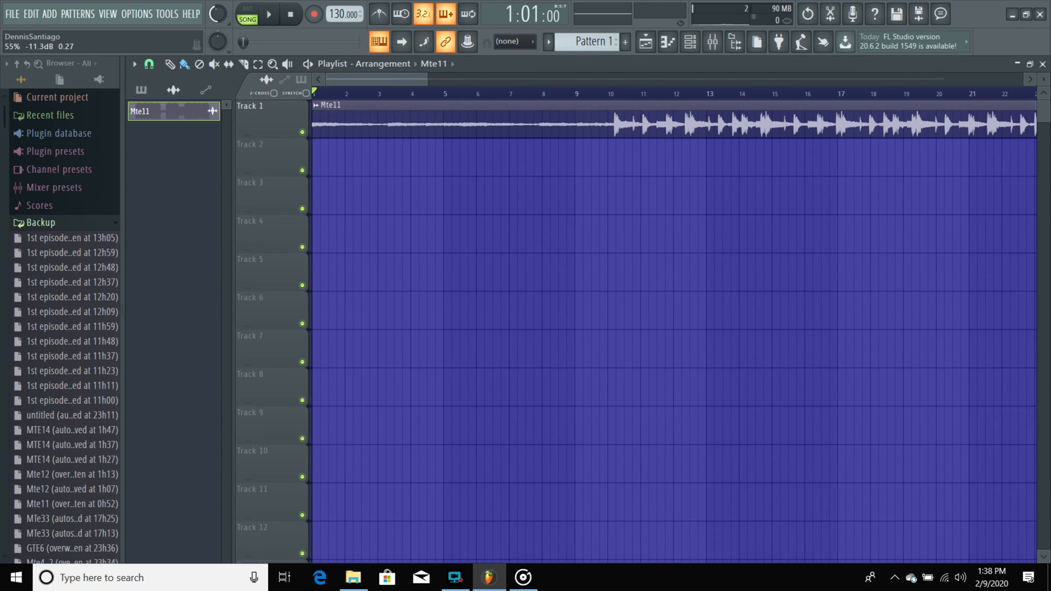
drag(218, 13, 218, 4)
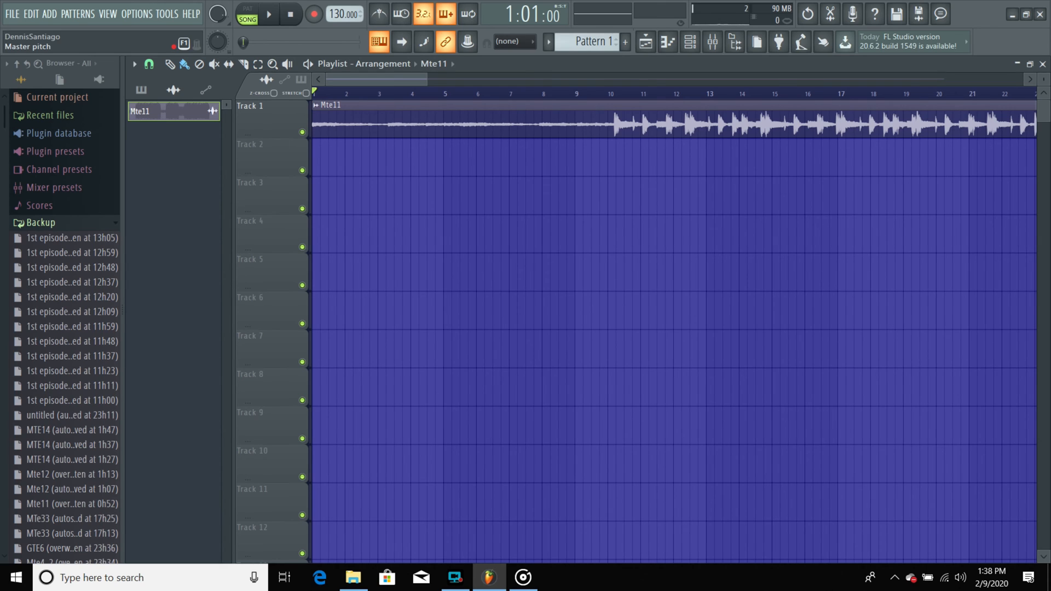
drag(218, 42, 218, 57)
drag(218, 57, 218, 57)
Move the song position to about bar 37 in the playlist
drag(291, 42, 294, 42)
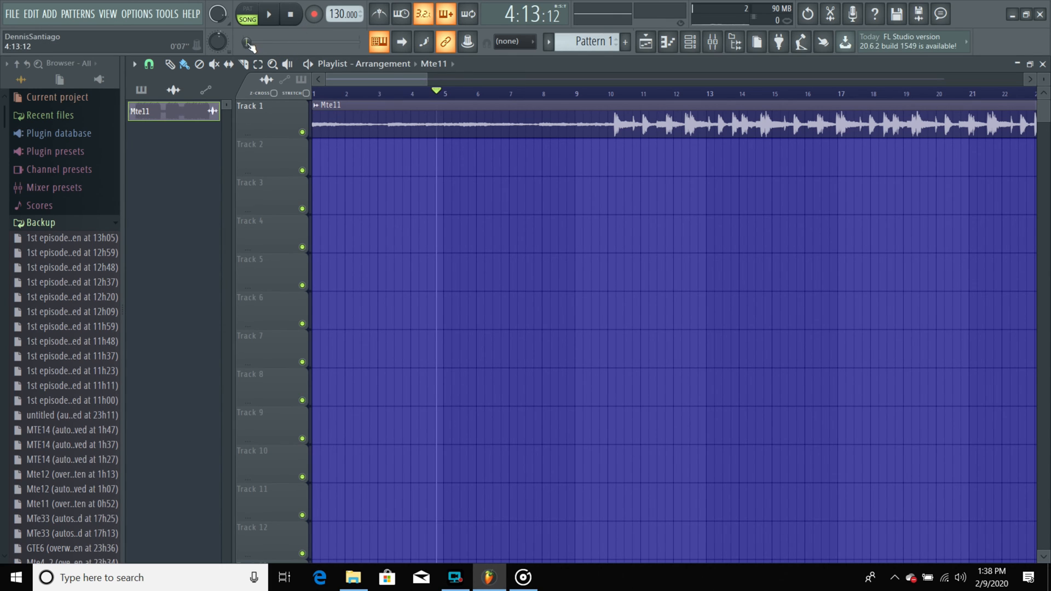
drag(248, 43, 275, 44)
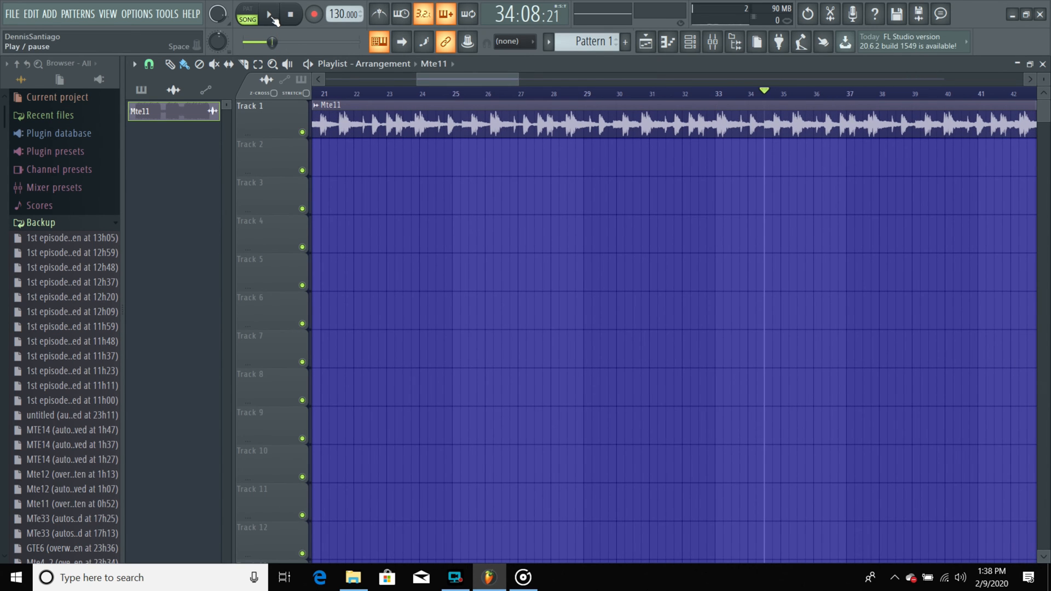
drag(272, 42, 274, 43)
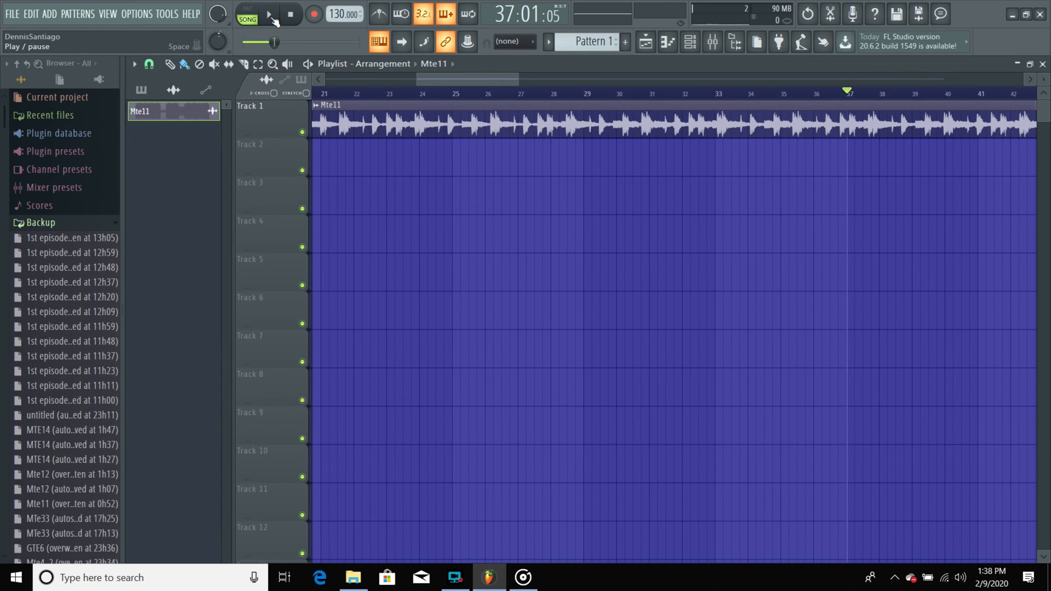
click(272, 18)
click(290, 17)
drag(429, 76, 445, 72)
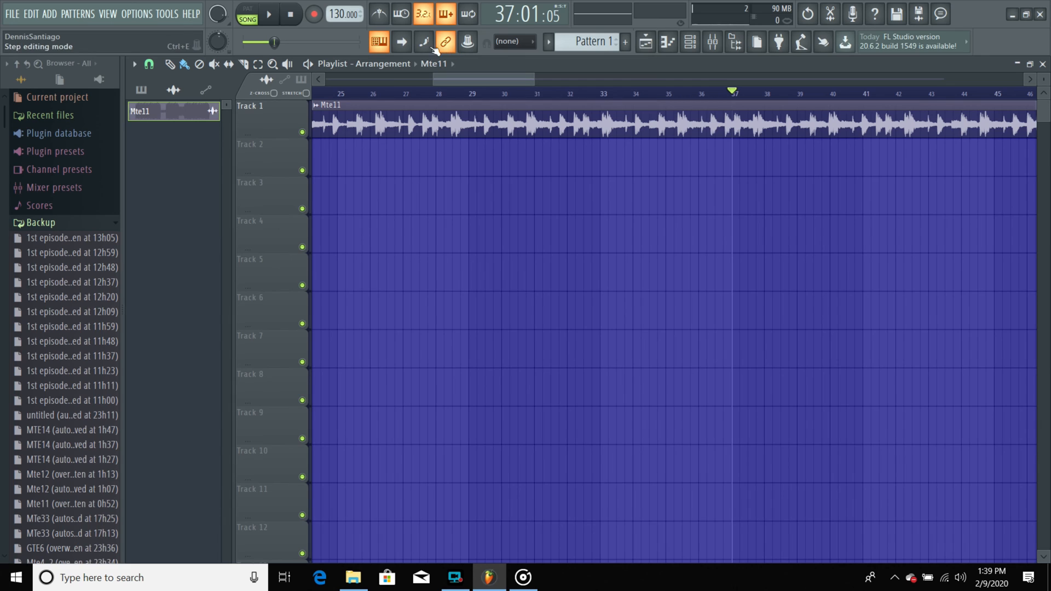
Set the playlist snap to 1/3 step
click(149, 66)
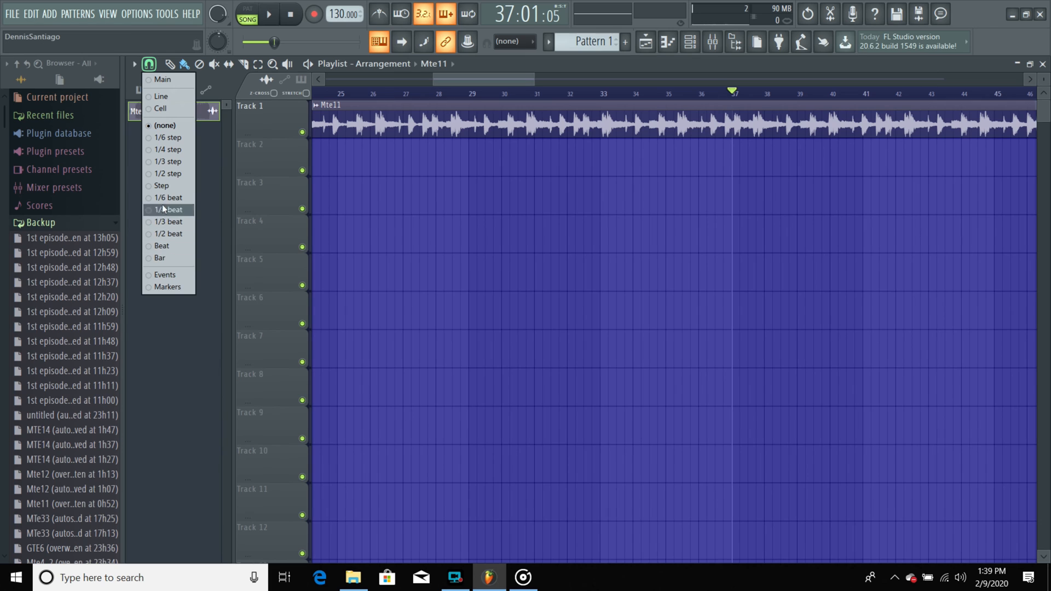
click(163, 162)
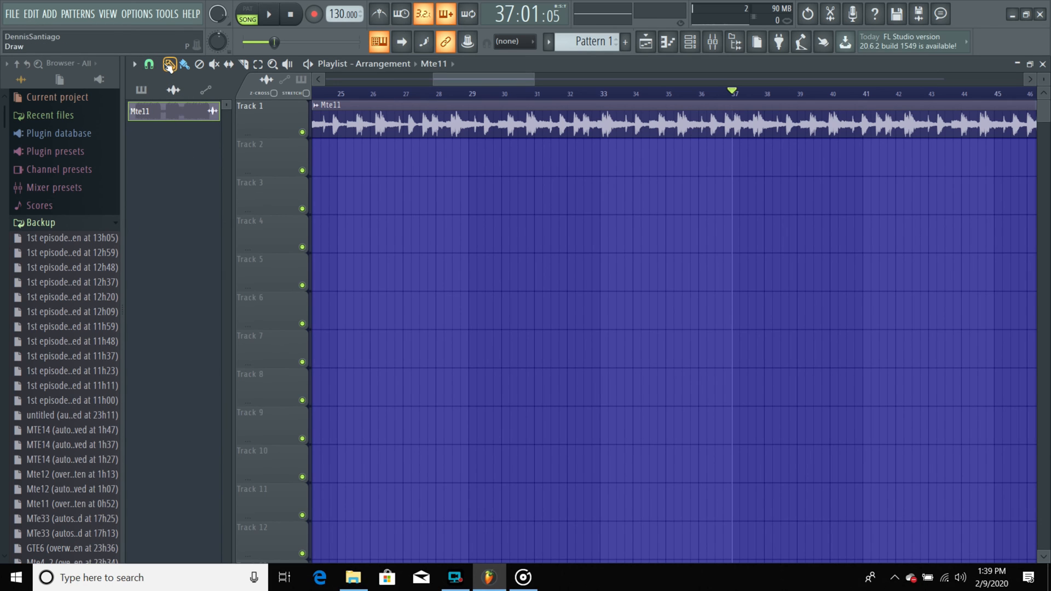
Try drawing and painting Mte11 clips on Track 4, and delete them from the playlist
mouse_move(375, 175)
mouse_down()
mouse_move(392, 163)
mouse_move(402, 247)
mouse_move(387, 313)
mouse_move(352, 324)
mouse_move(326, 228)
mouse_up()
right_click(383, 235)
click(393, 239)
drag(439, 237, 359, 228)
right_click(358, 228)
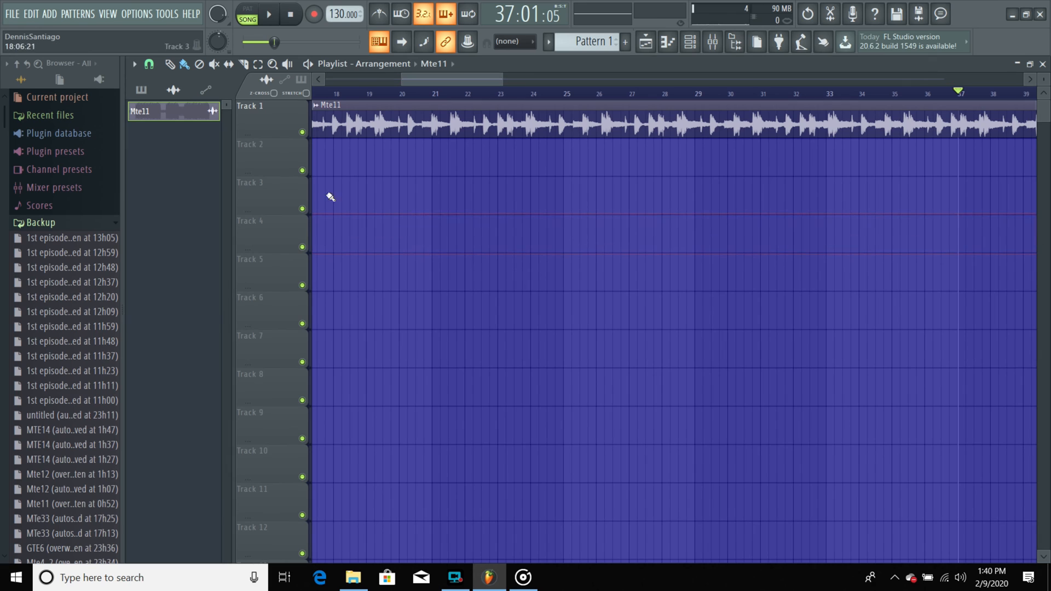
Delete the Mte11 clip from Track 1 with the Delete tool and undo the deletion
click(200, 64)
click(389, 132)
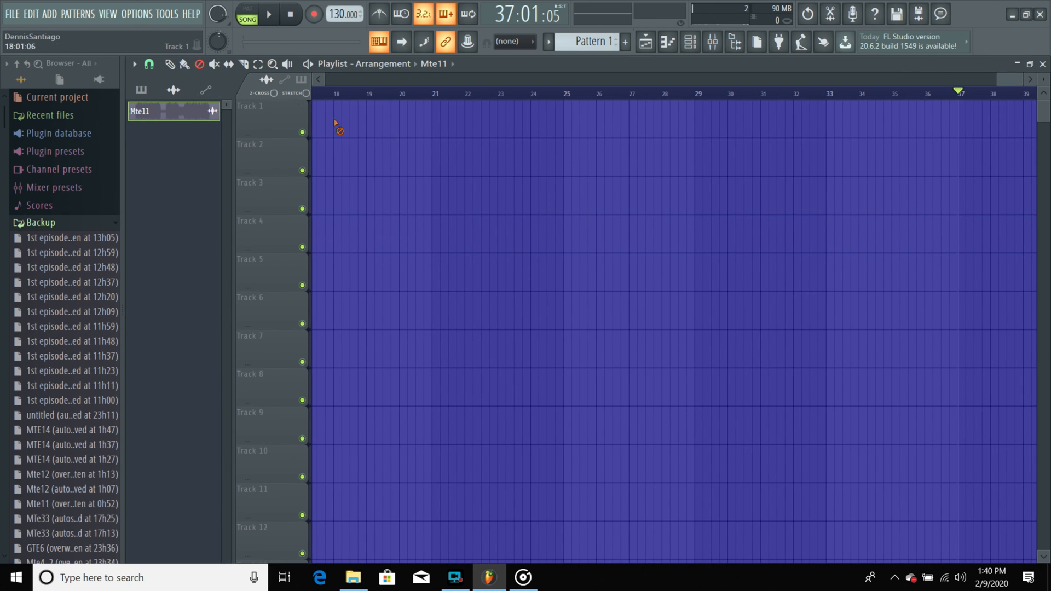
click(216, 66)
key(ctrl+z)
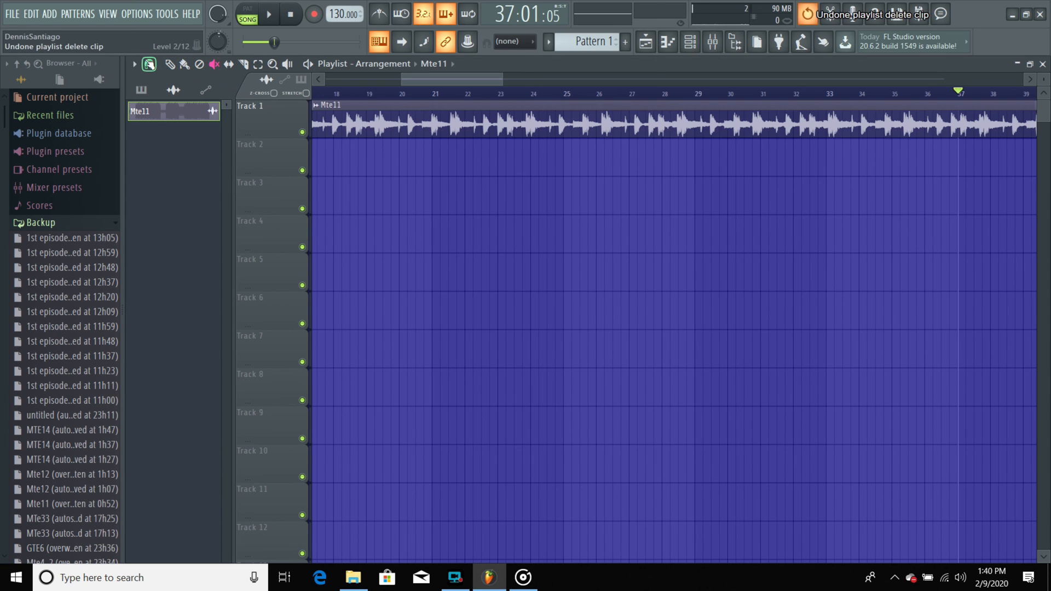
Mute the Mte11 clip on Track 1, toggling it back on once before leaving it muted
click(448, 133)
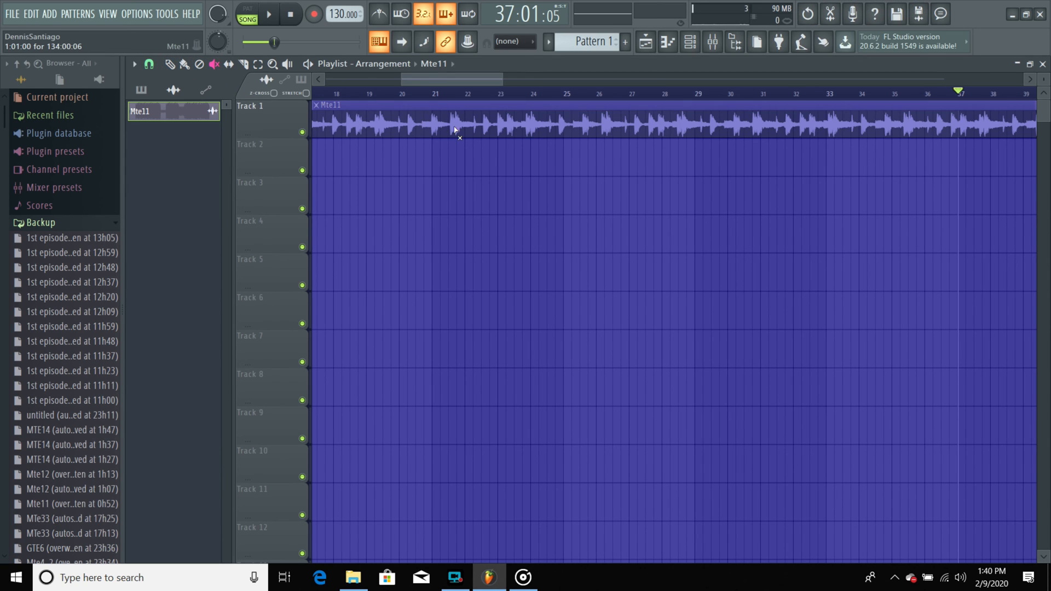
click(454, 130)
click(571, 136)
Try slipping the audio inside the Mte11 clip on Track 1
click(258, 64)
click(229, 64)
mouse_move(403, 109)
mouse_down()
mouse_move(426, 106)
mouse_move(387, 110)
mouse_up()
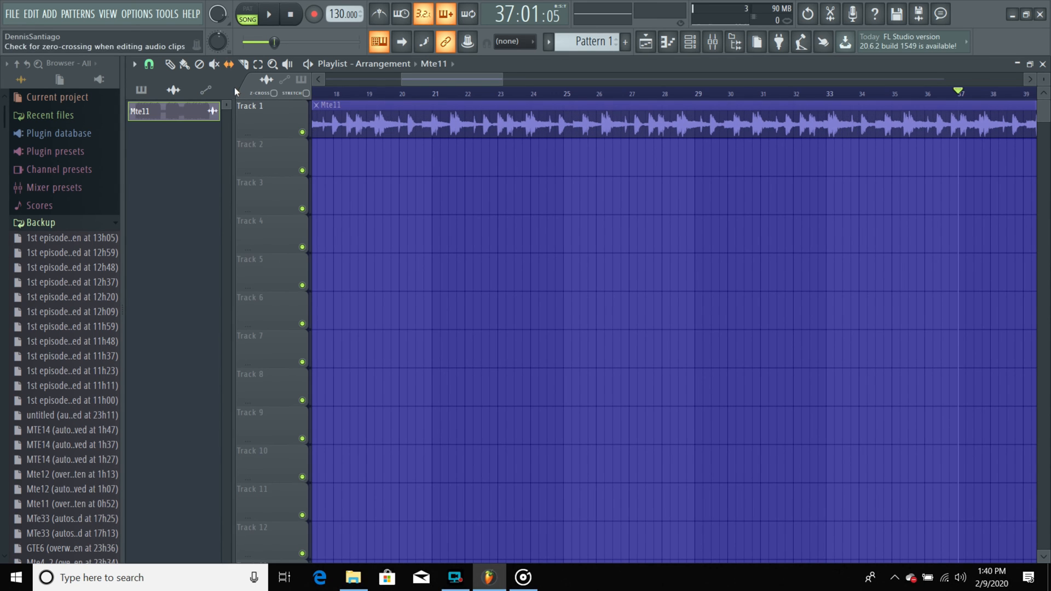
Slice the Mte11 clip on Track 1 at about bar 22 and move the second piece to about bar 23
click(245, 65)
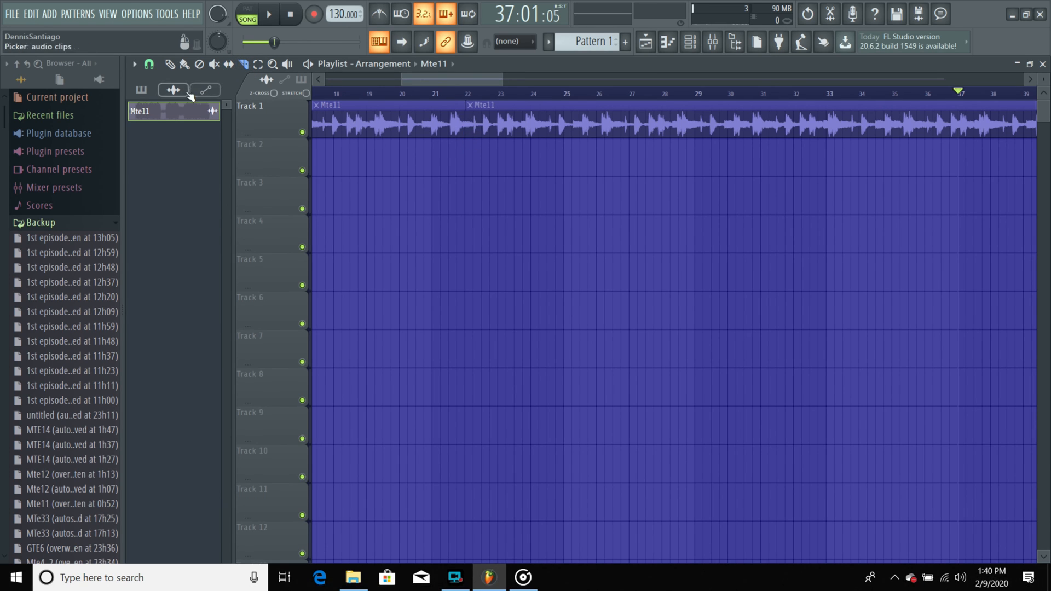
drag(485, 124, 518, 125)
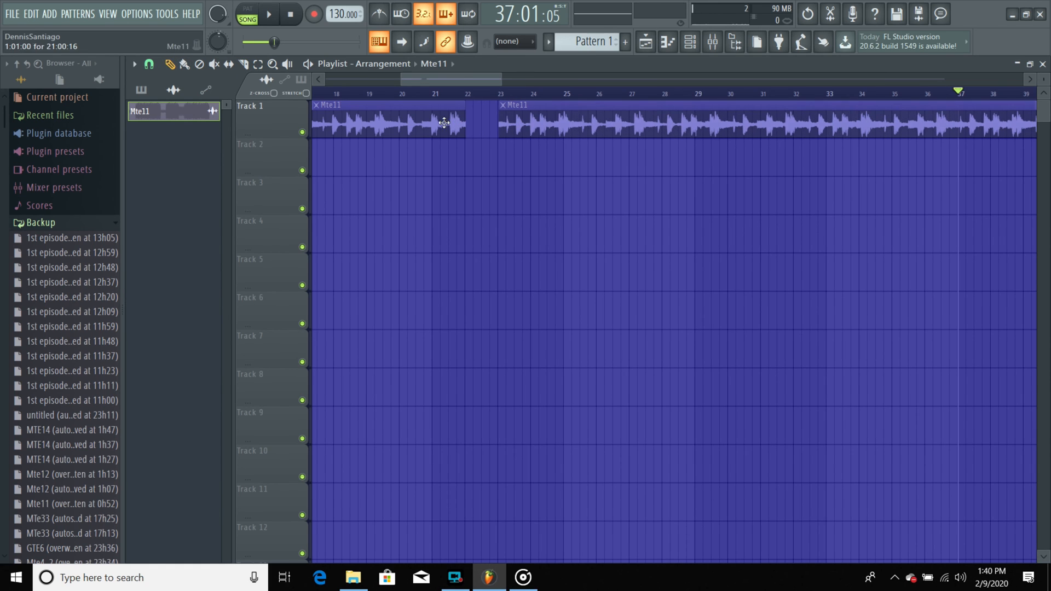
Select the second Mte11 piece, move it to a lower track and back to Track 1, and delete it
click(528, 130)
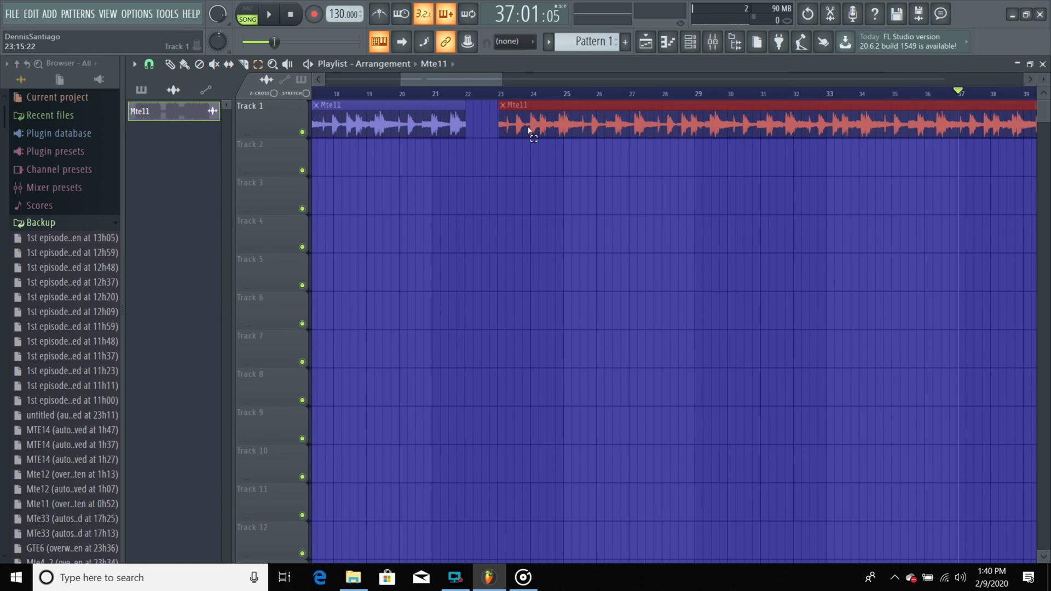
drag(547, 121, 373, 236)
drag(371, 196, 518, 120)
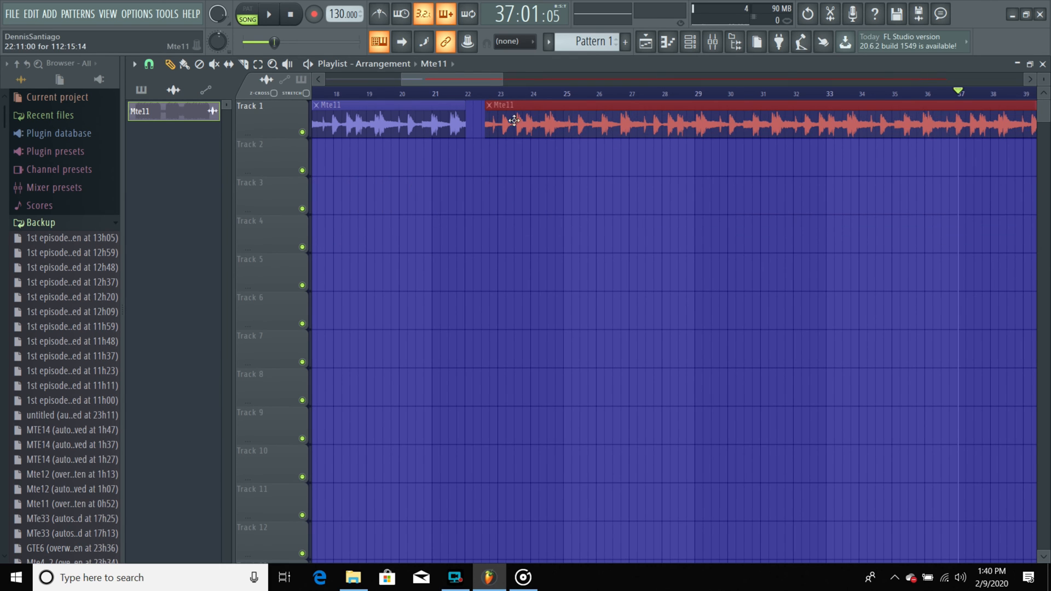
right_click(494, 118)
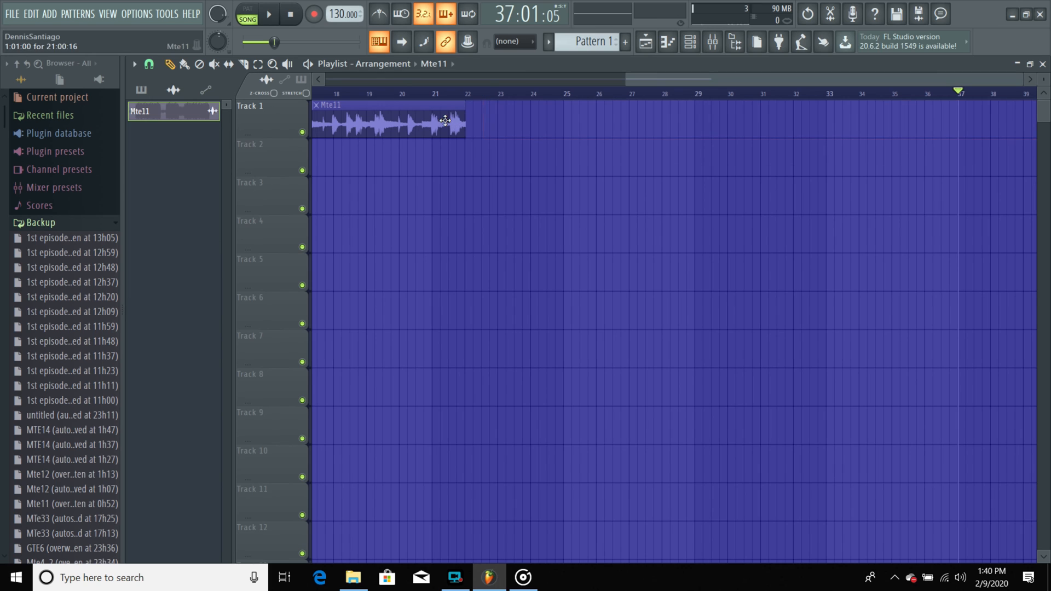
Zoom in on the remaining Mte11 clip on Track 1 and shift it slightly later
click(281, 66)
click(376, 124)
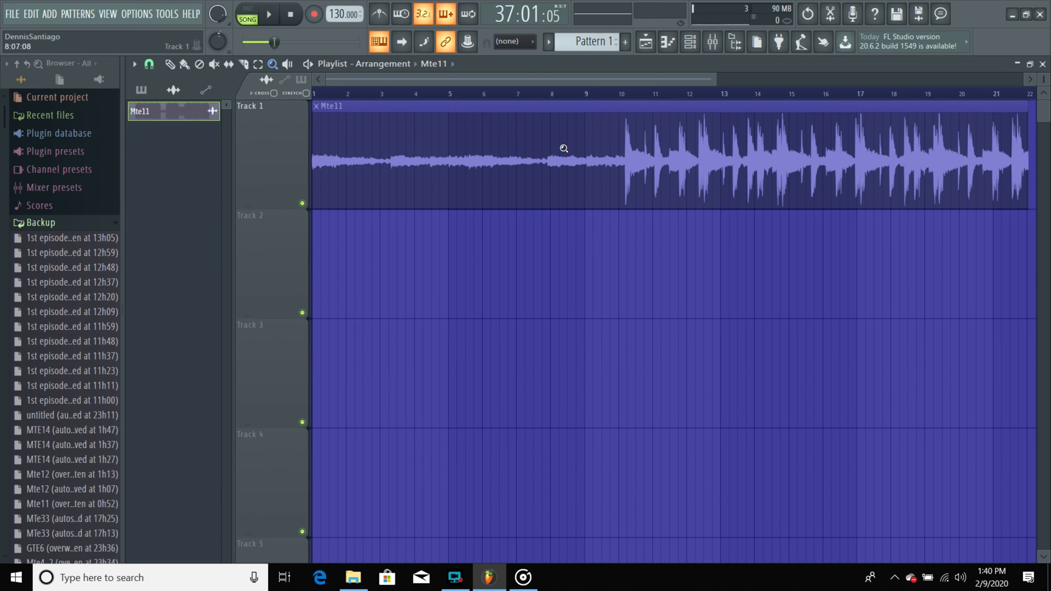
mouse_move(353, 162)
mouse_down()
mouse_move(386, 159)
mouse_move(363, 158)
mouse_up()
click(280, 65)
Play the arrangement from about bar 2 with the playback tool, and restart it near the beginning
click(288, 64)
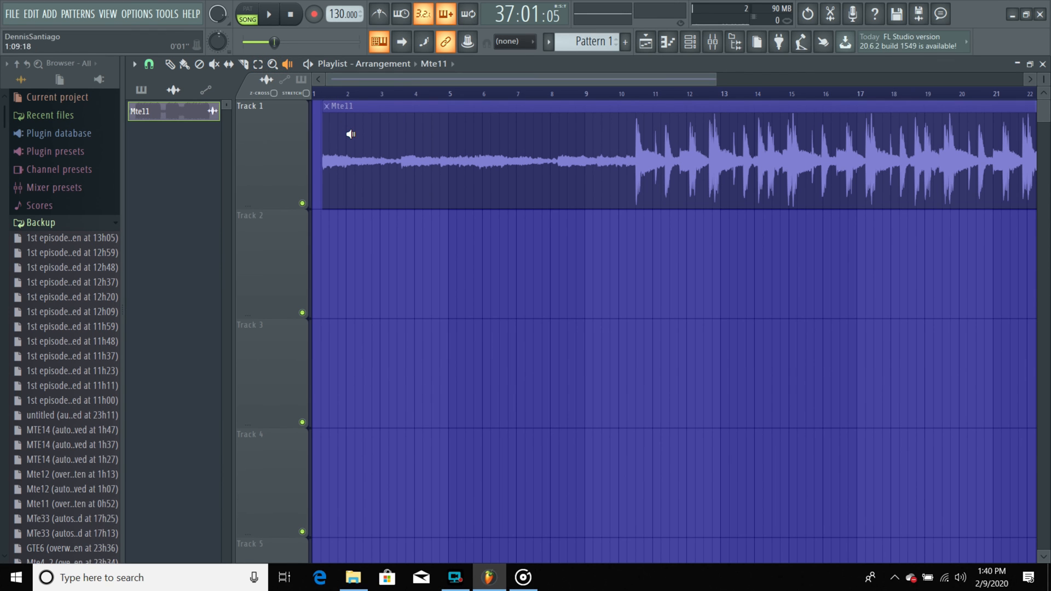
click(351, 134)
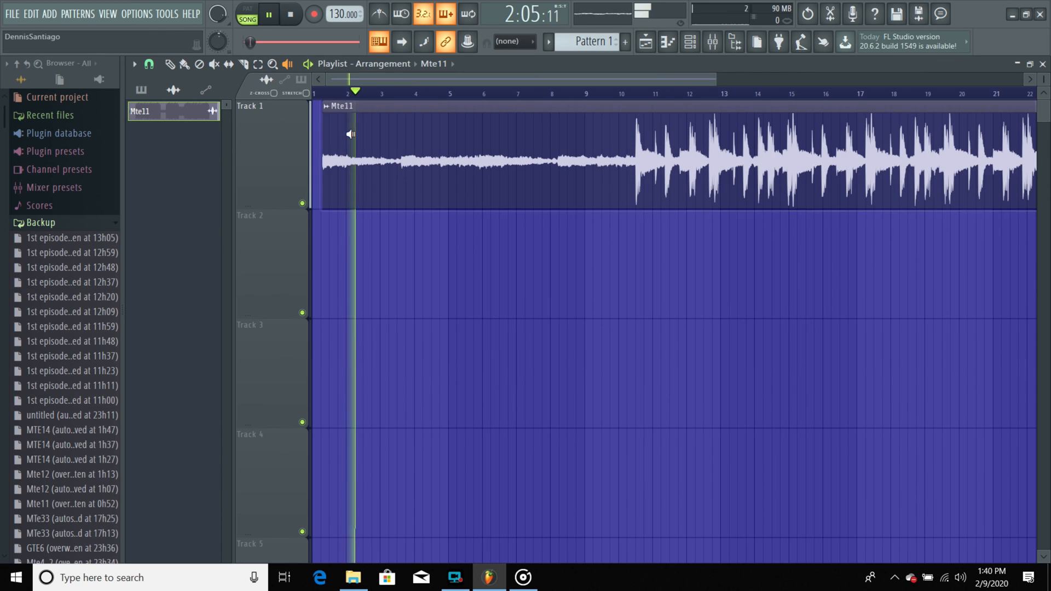
key(space)
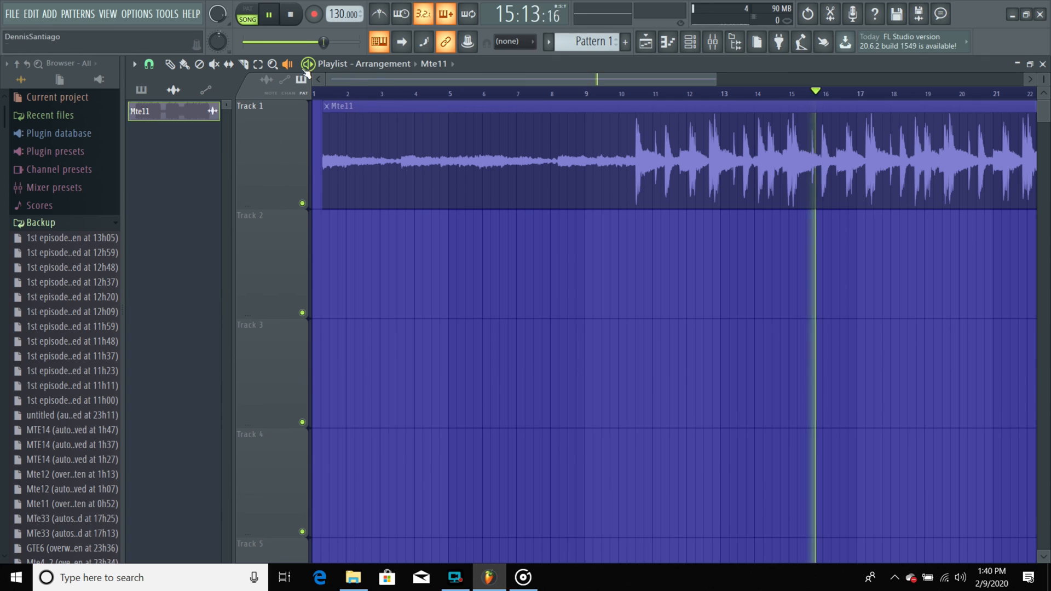
click(329, 95)
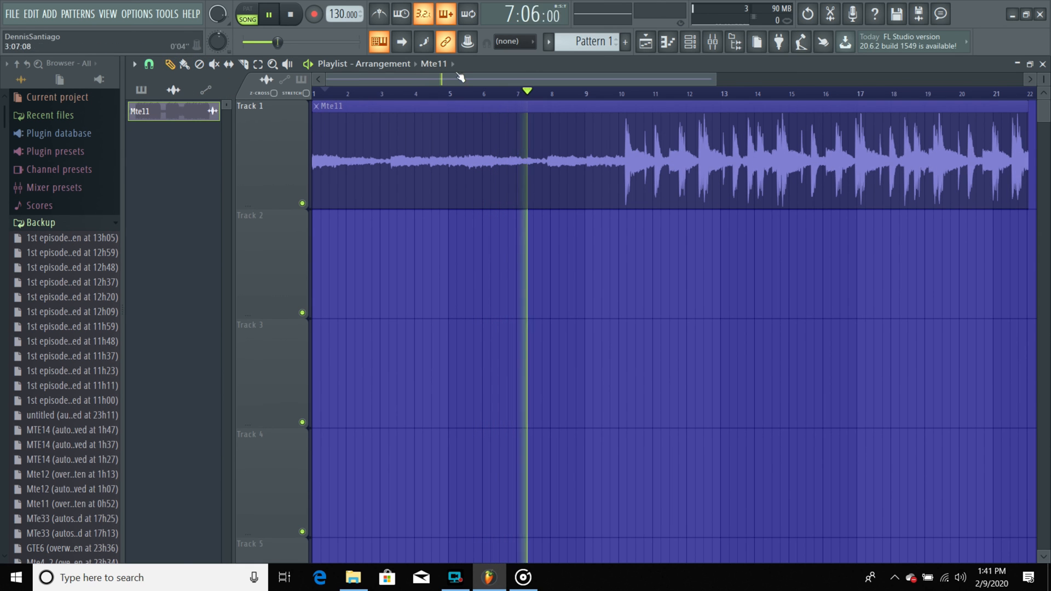
Show the channel rack and the mixer, and hide the channel rack again
click(691, 42)
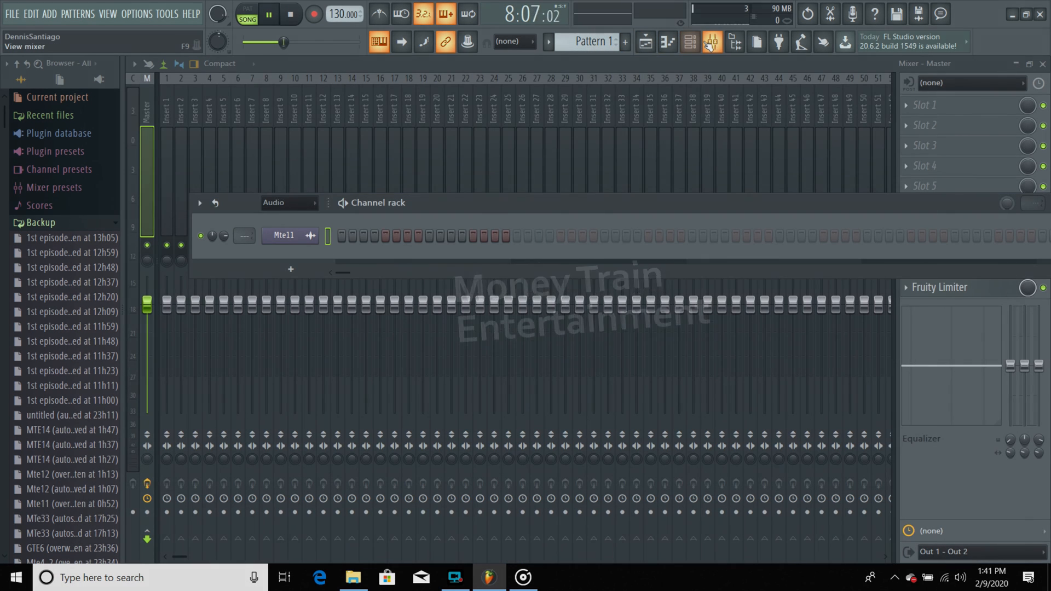
click(699, 44)
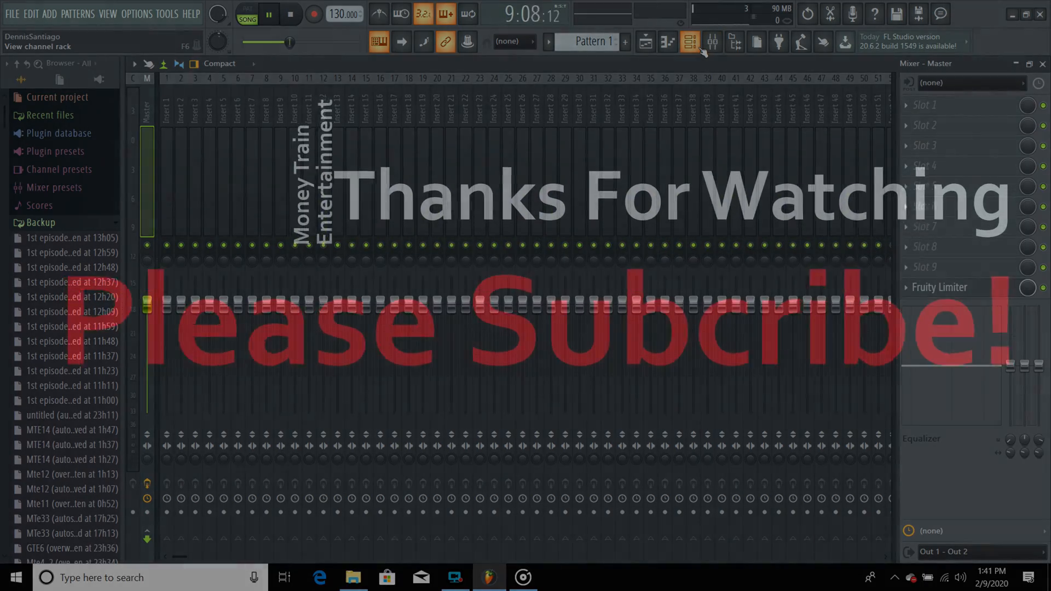